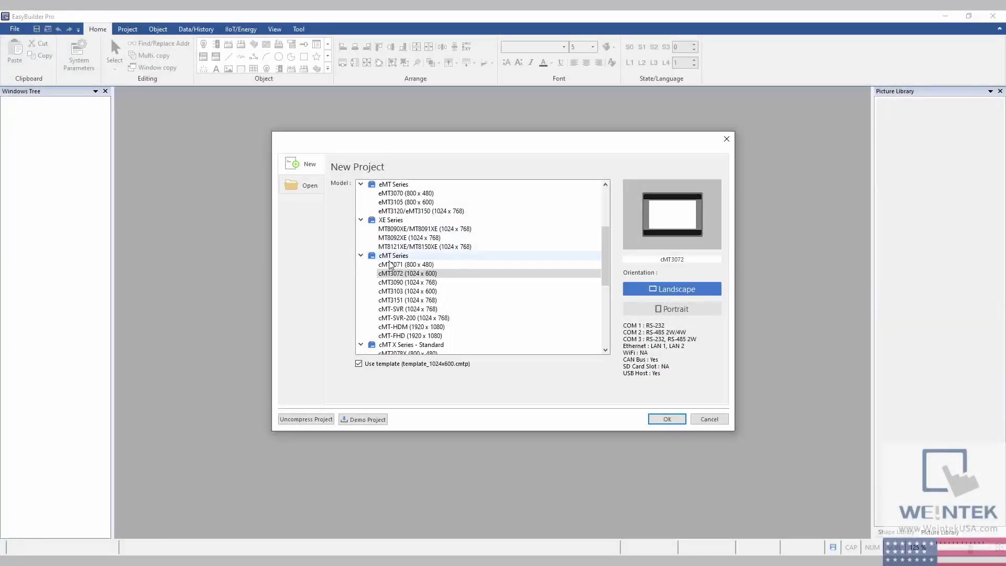
- Create the cMT3072 project and add a MODBUS TCP/IP device at 169.254.200.200, port 5020
click(663, 419)
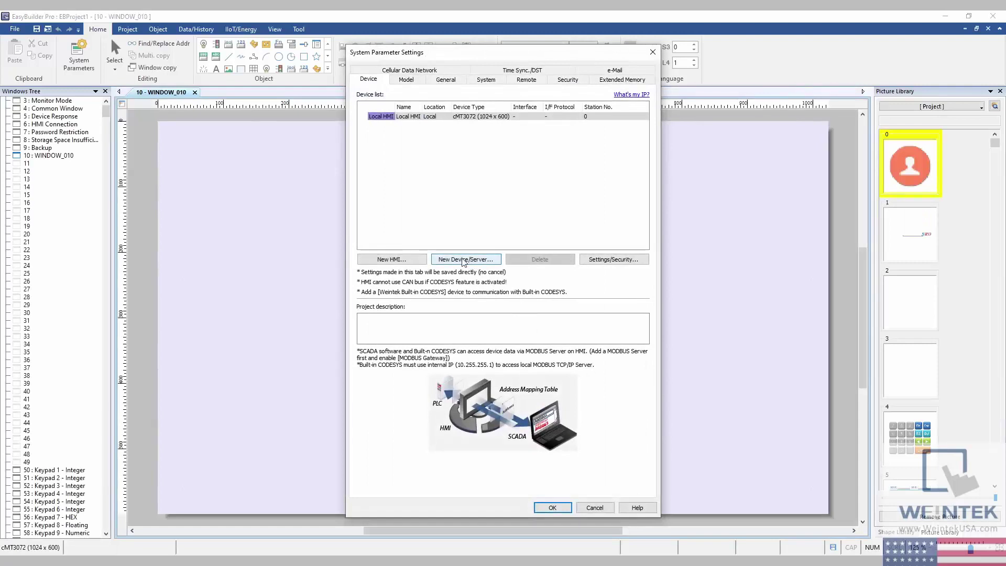
click(464, 260)
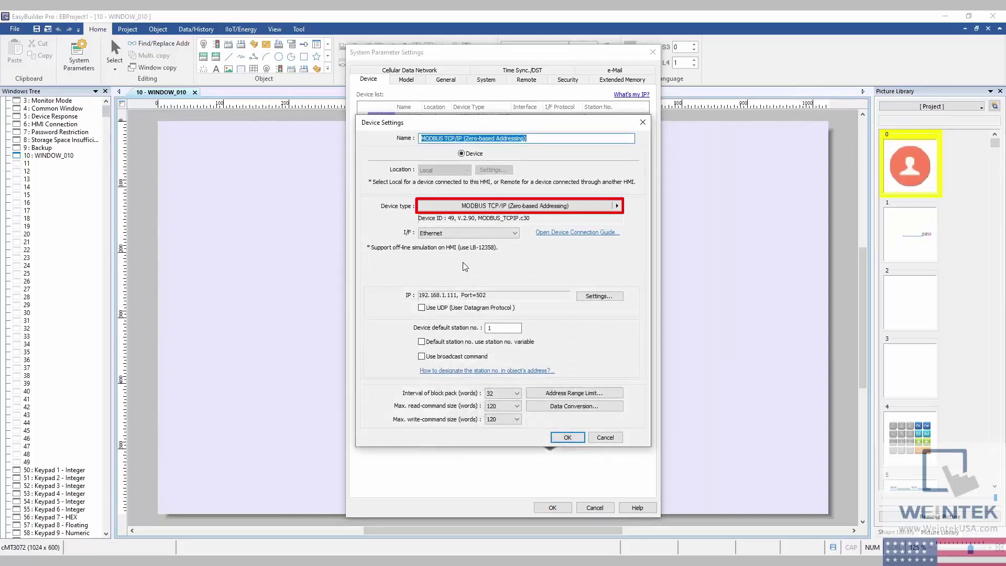
click(587, 297)
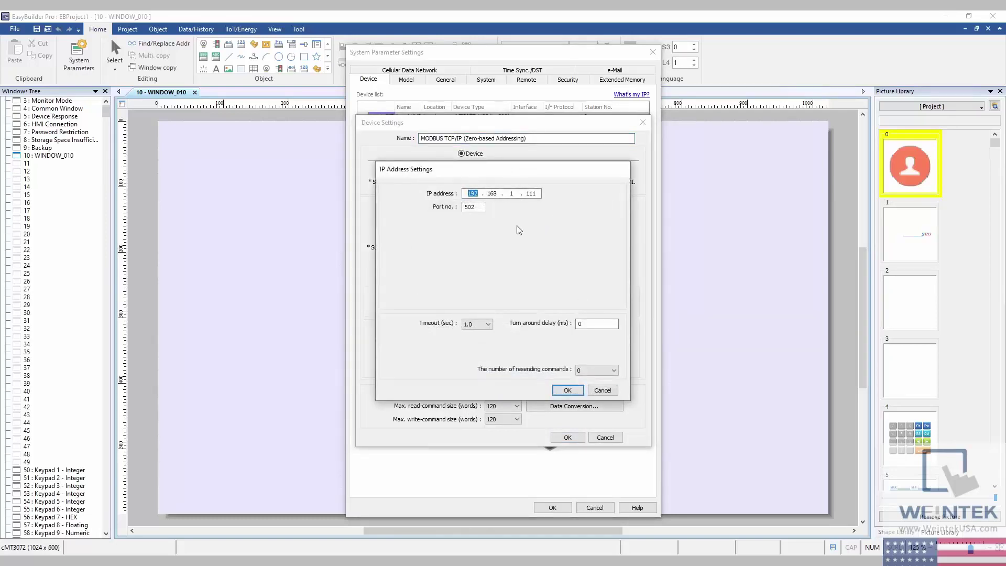
text(169 . 254 . 200 . 200)
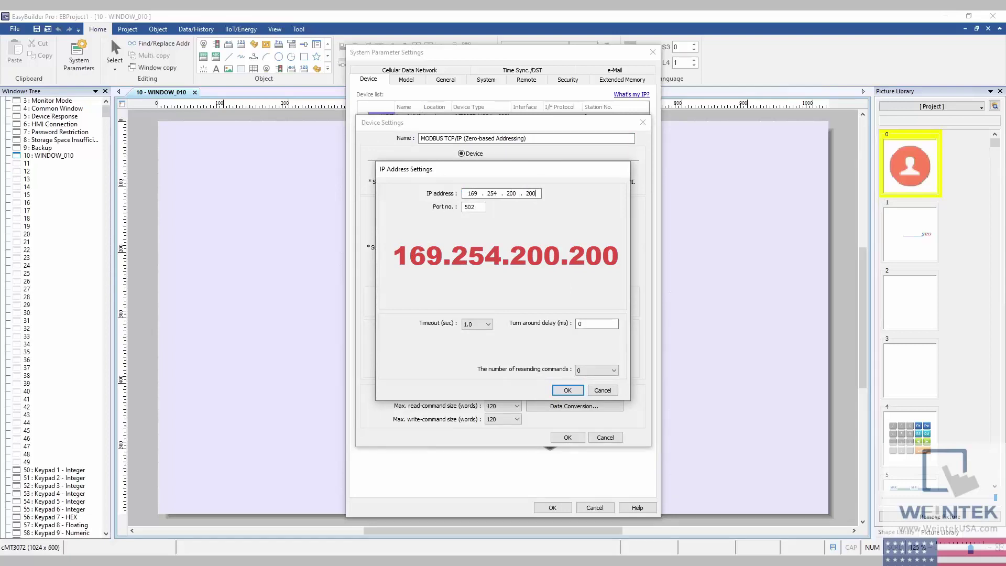
click(479, 205)
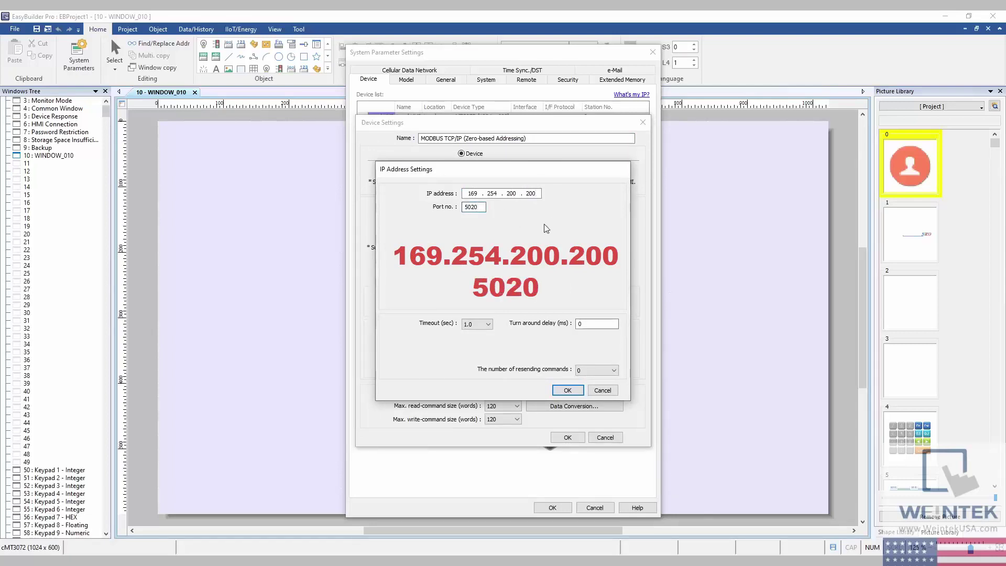
click(568, 391)
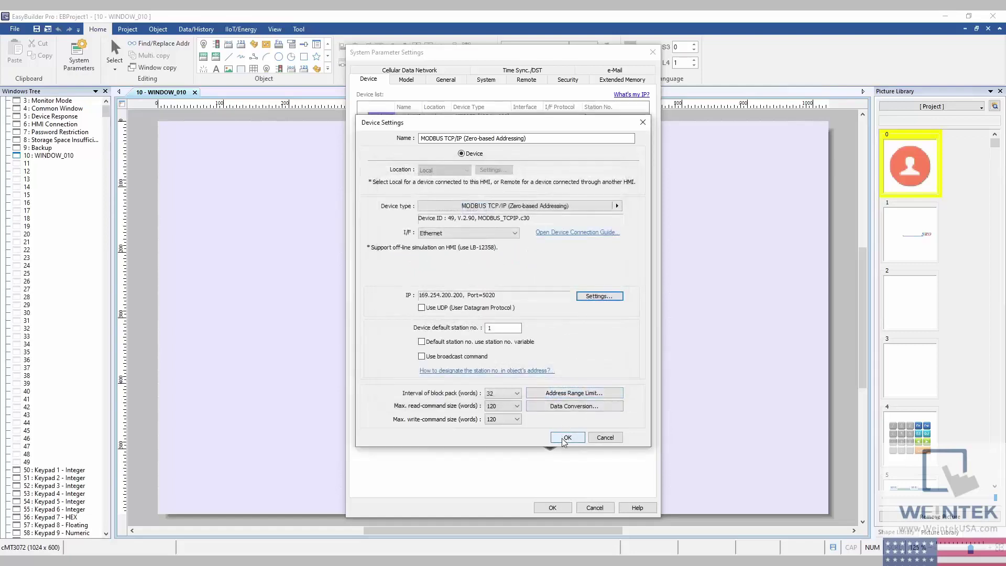
click(568, 437)
- Close System Parameters, then place numeric object NE_0 on 3x-0 centred on WINDOW_010
click(552, 508)
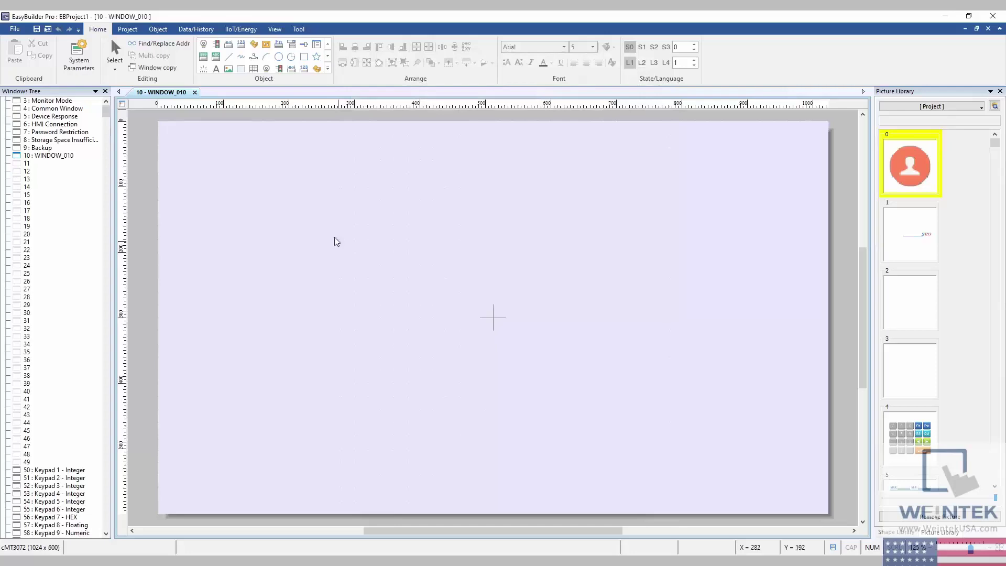
click(163, 30)
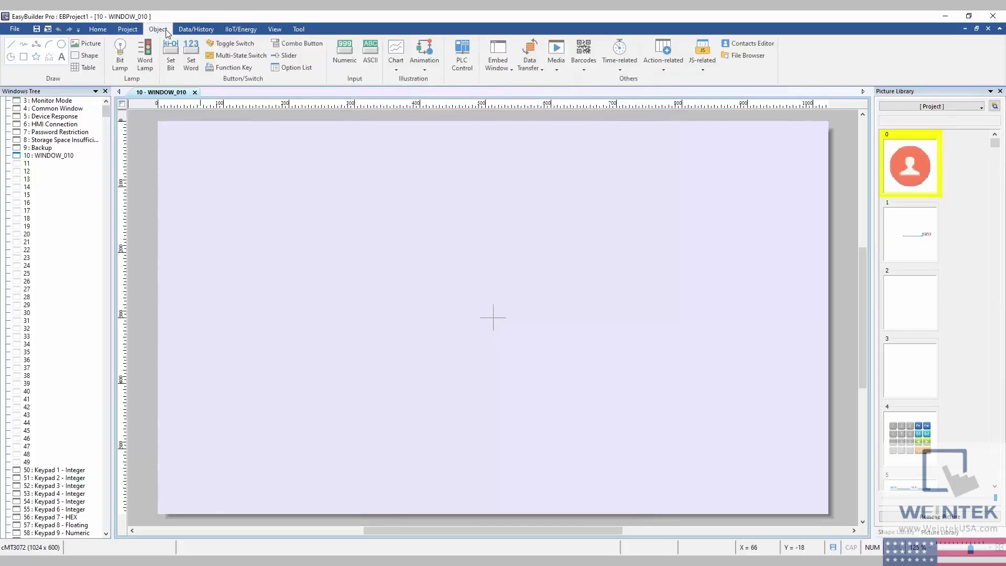
click(337, 58)
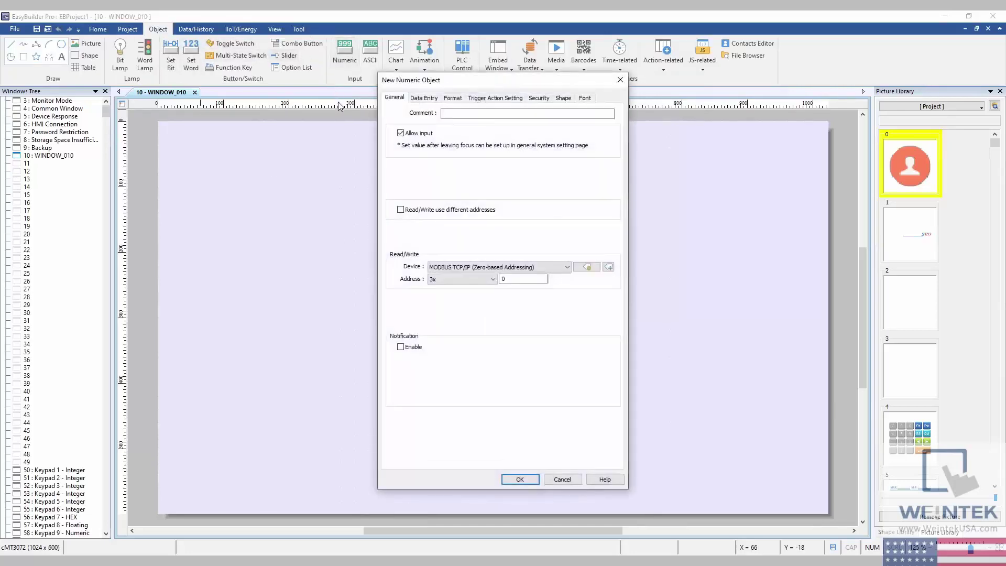
click(516, 479)
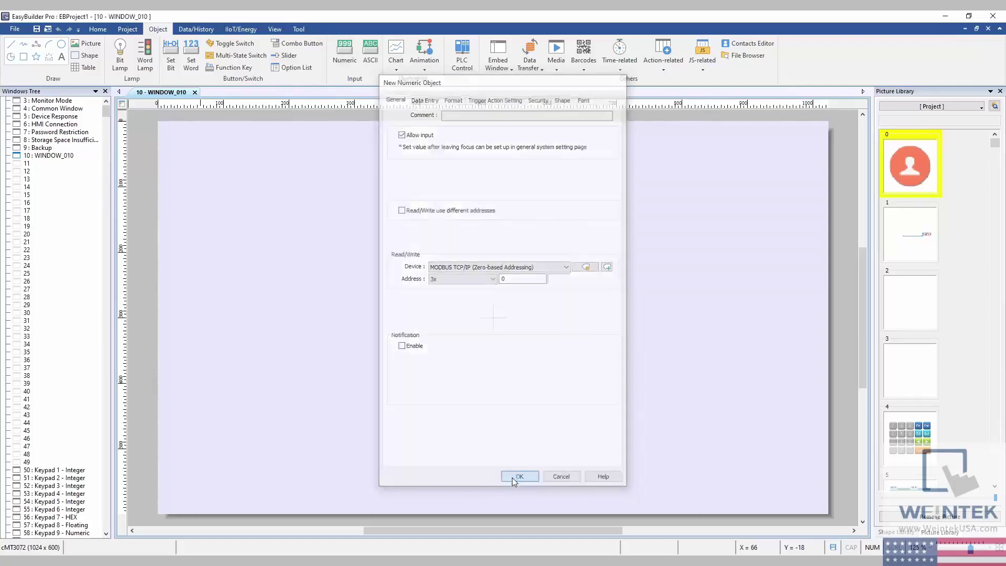
click(454, 275)
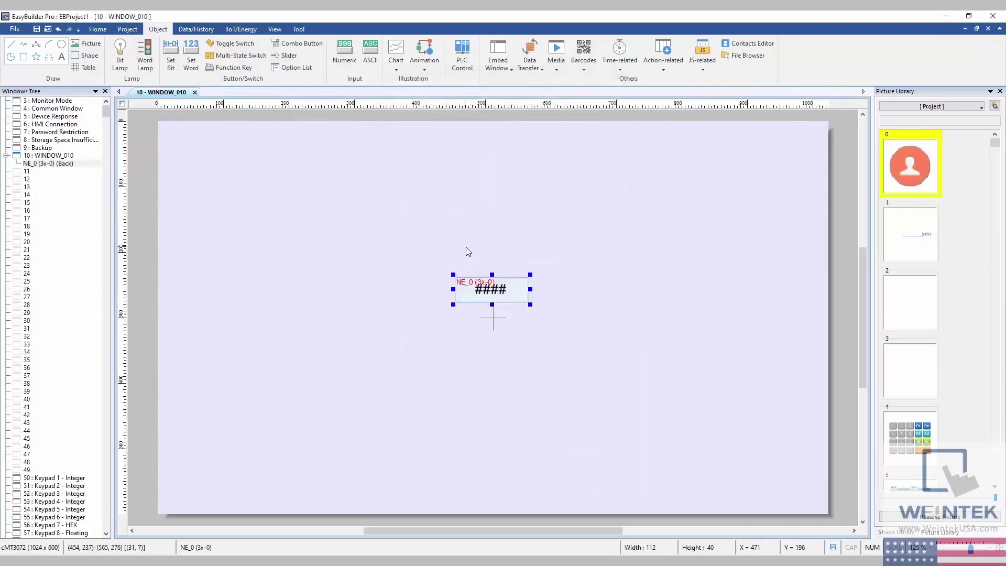
click(97, 29)
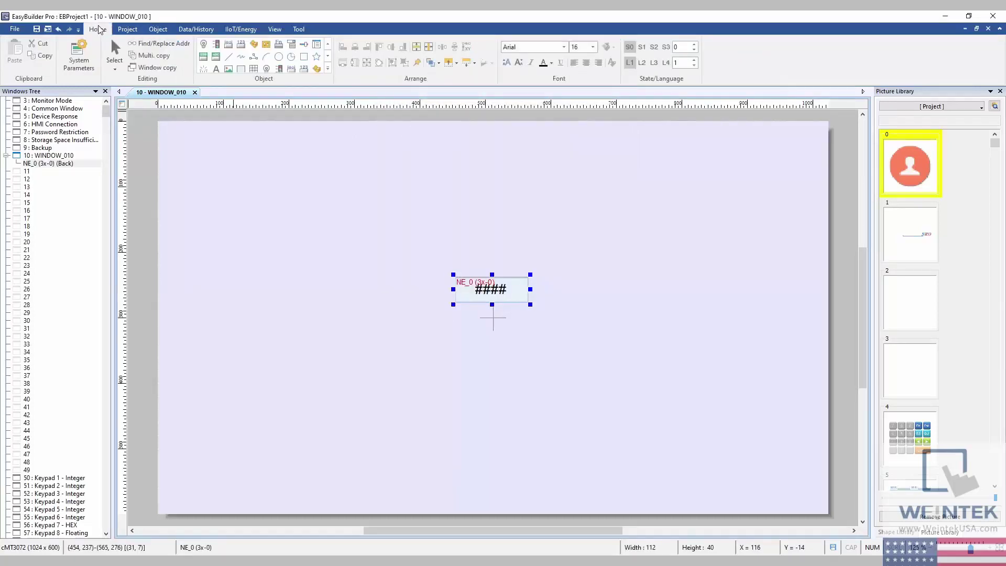
click(430, 48)
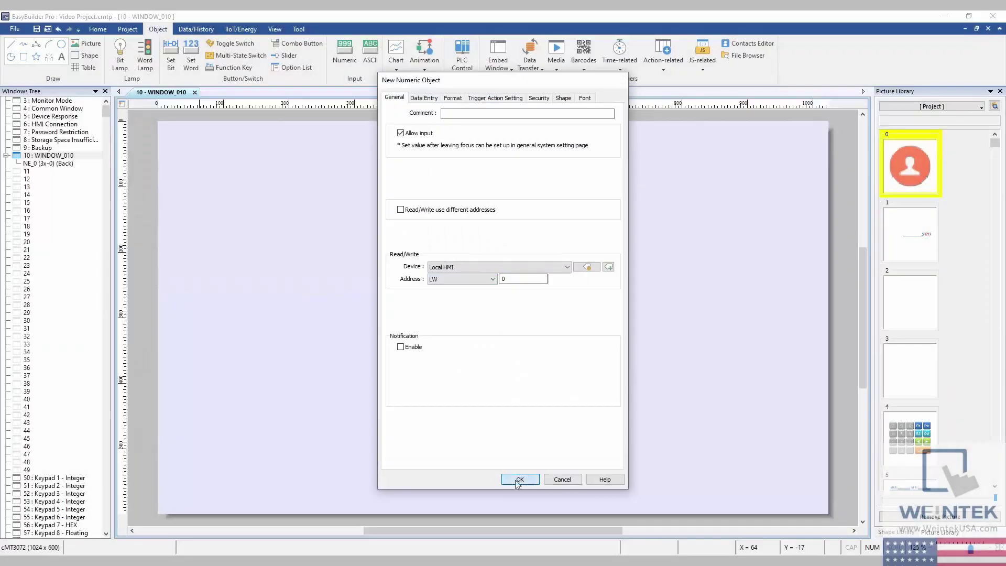
- Place the LW-0 numeric object low on the window and set its format to 16-bit Signed
click(520, 479)
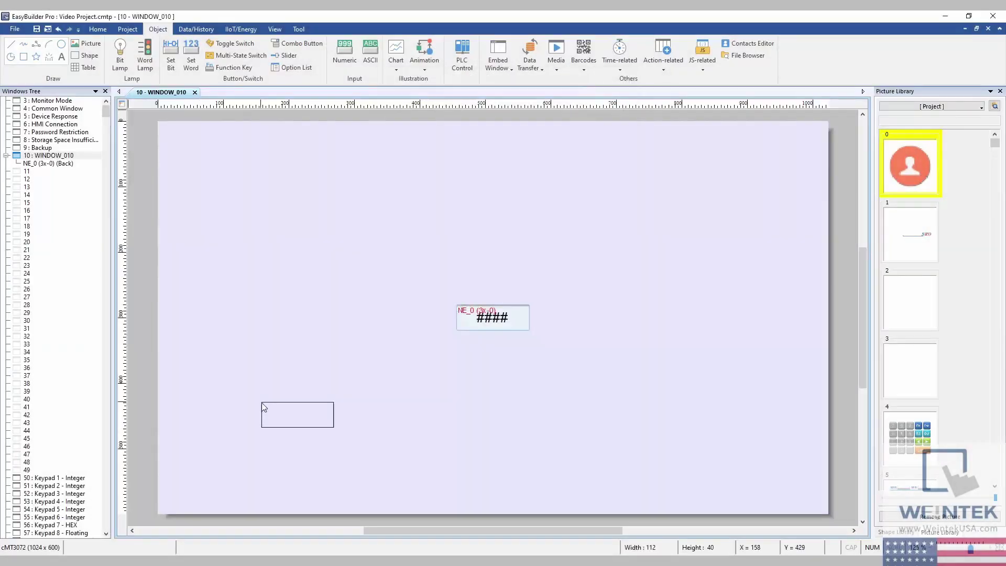
click(260, 403)
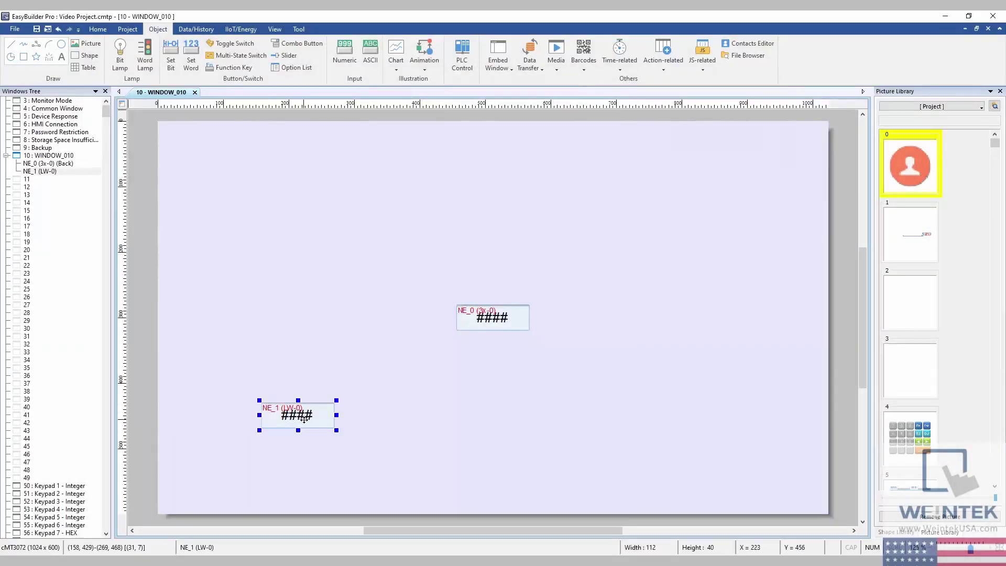
double_click(304, 419)
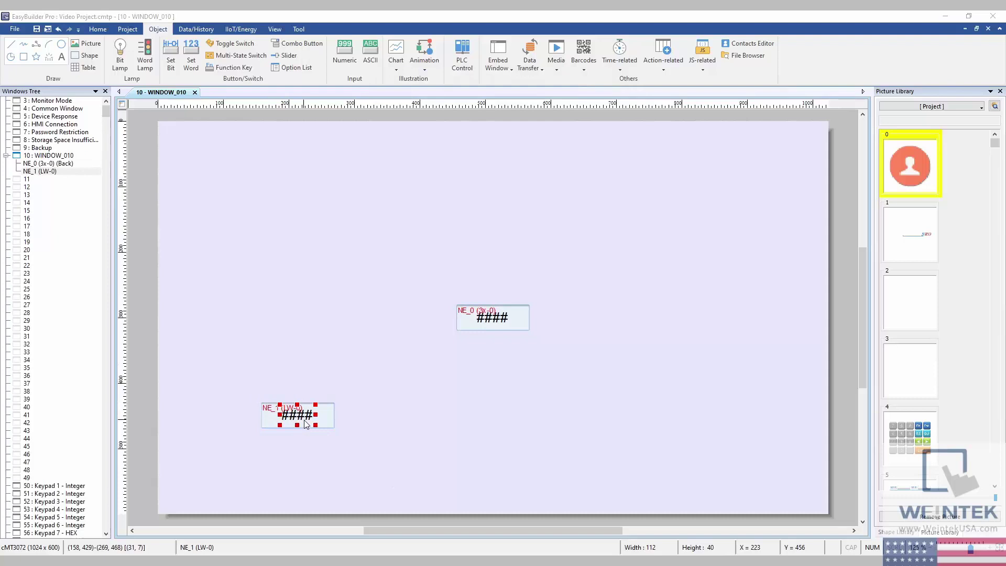
click(452, 98)
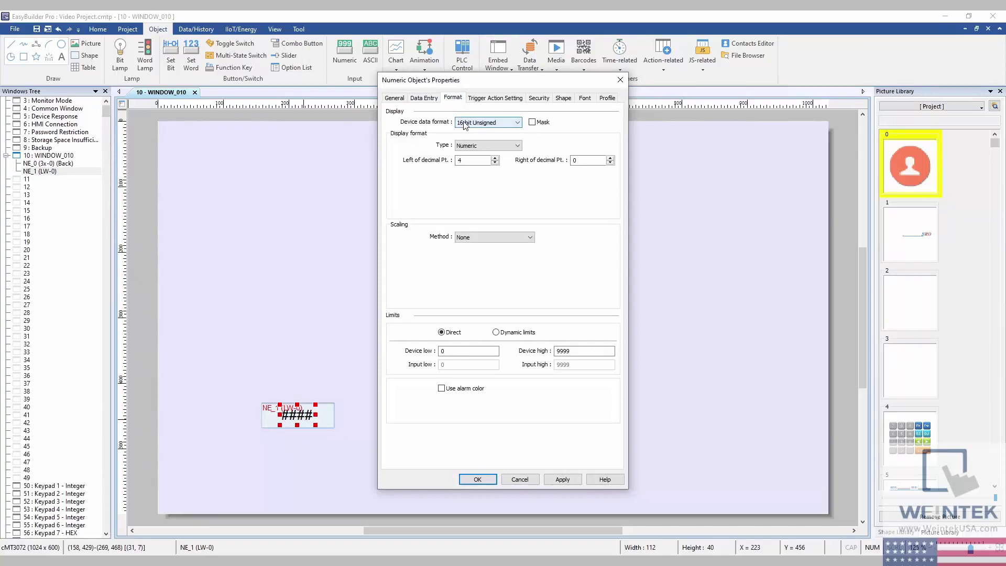
scroll(464, 124, down, 1)
key(Return)
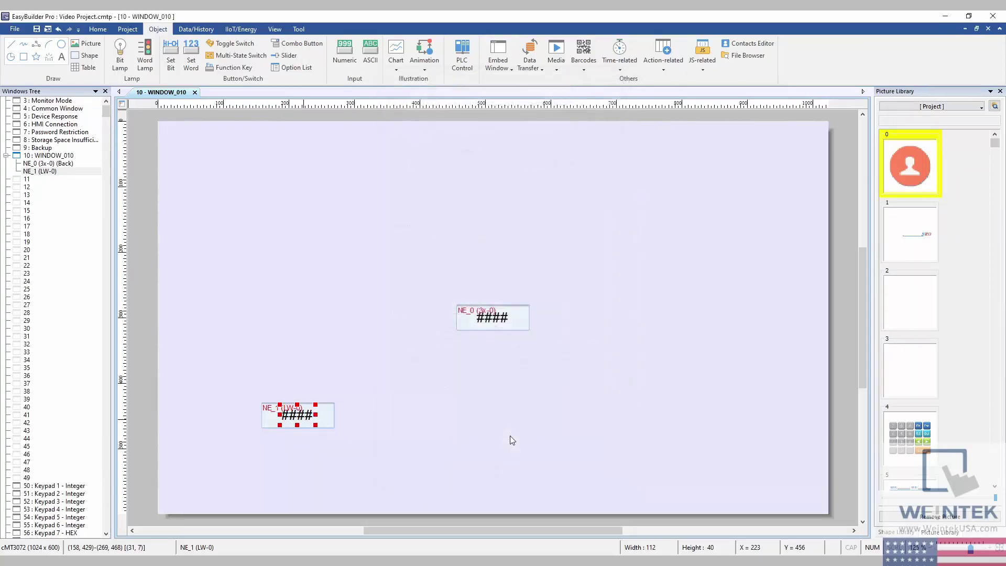
- Delete the leftover 3x-0 numeric object
click(439, 416)
click(464, 318)
key(Delete)
- Multi-copy the LW-0 object into a row of six inputs addressed LW-0 to LW-5
right_click(310, 422)
click(357, 299)
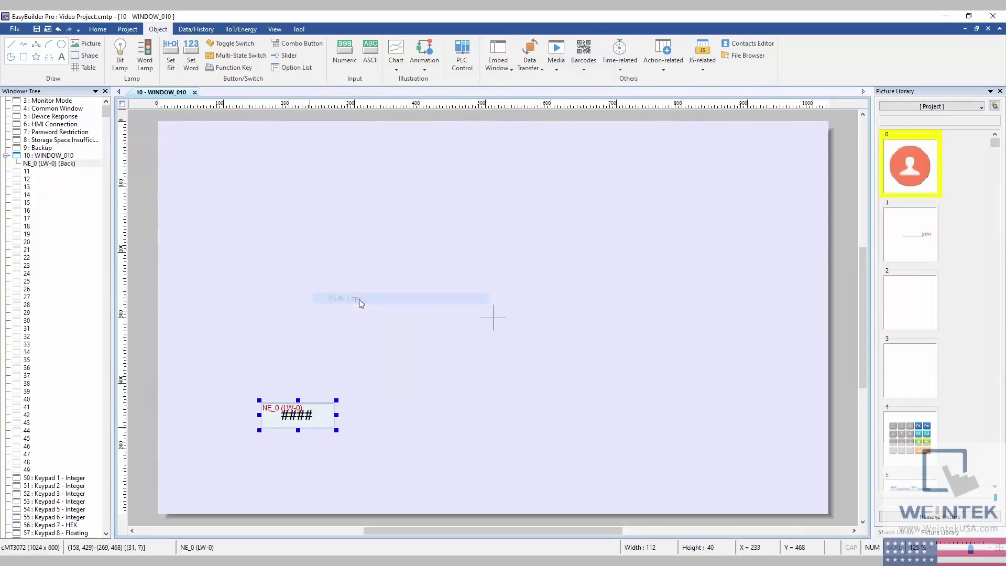
click(577, 257)
click(577, 238)
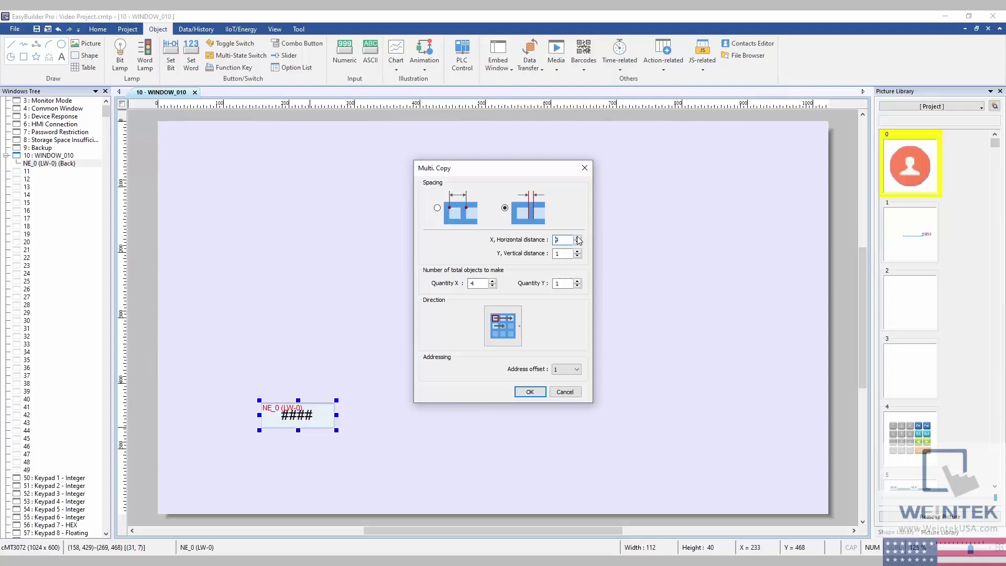
click(492, 281)
click(492, 281)
click(530, 391)
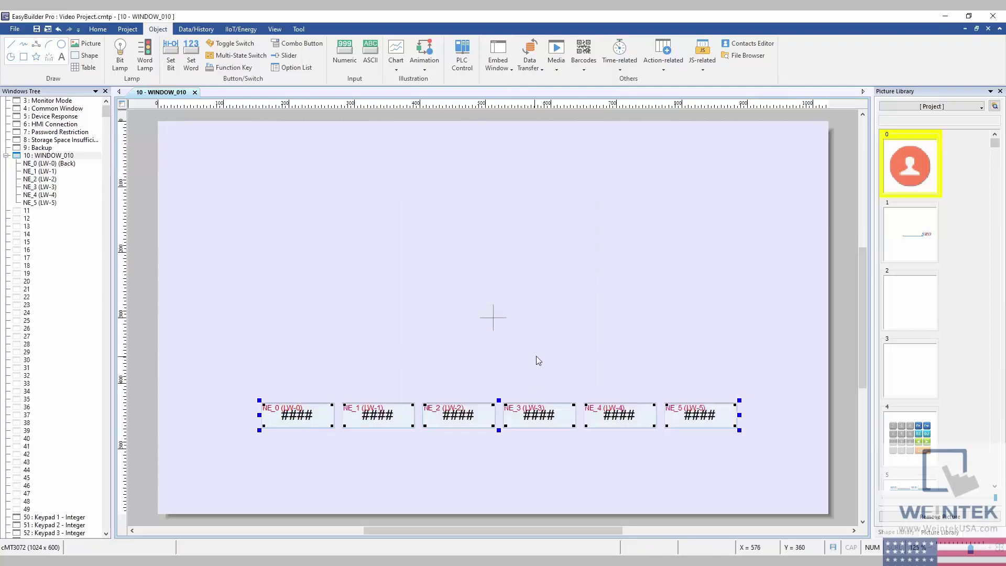
- Space the six numeric objects NE_0–NE_5 evenly across the row
click(540, 360)
drag(747, 381, 253, 449)
click(98, 29)
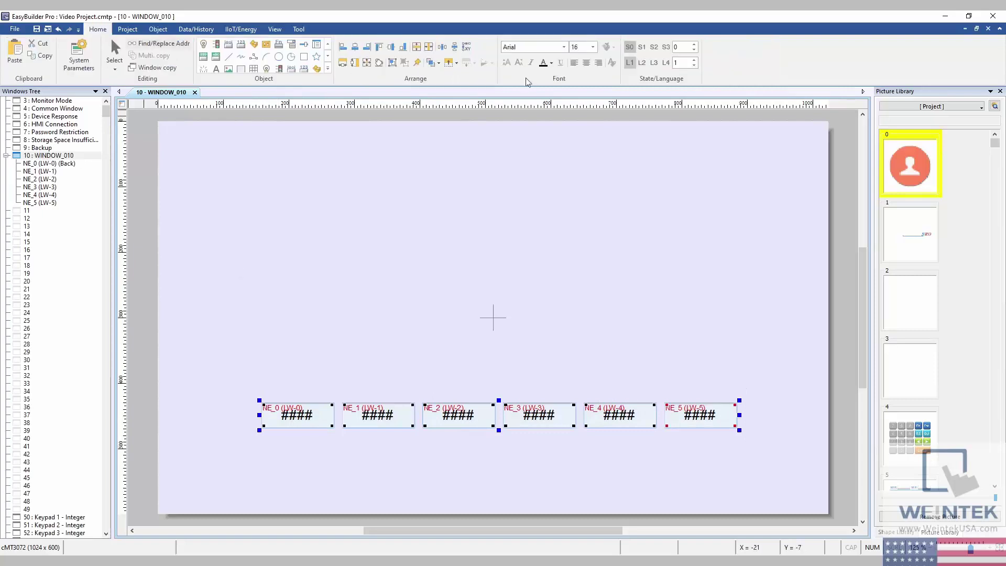
click(428, 52)
click(487, 218)
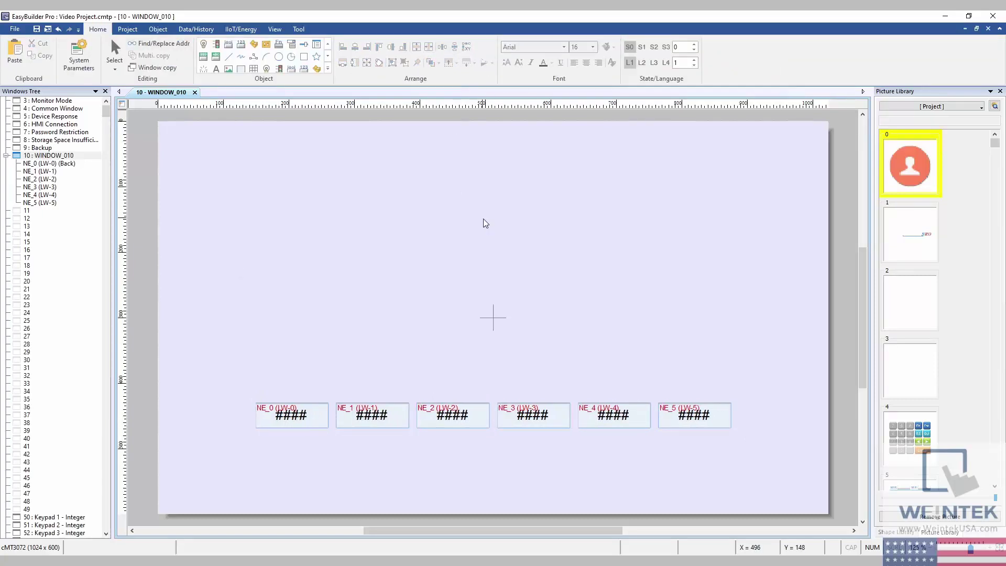
- Add a Set Word button on 6x-100 right of NE_5, sized 67 by 68
click(158, 29)
click(190, 55)
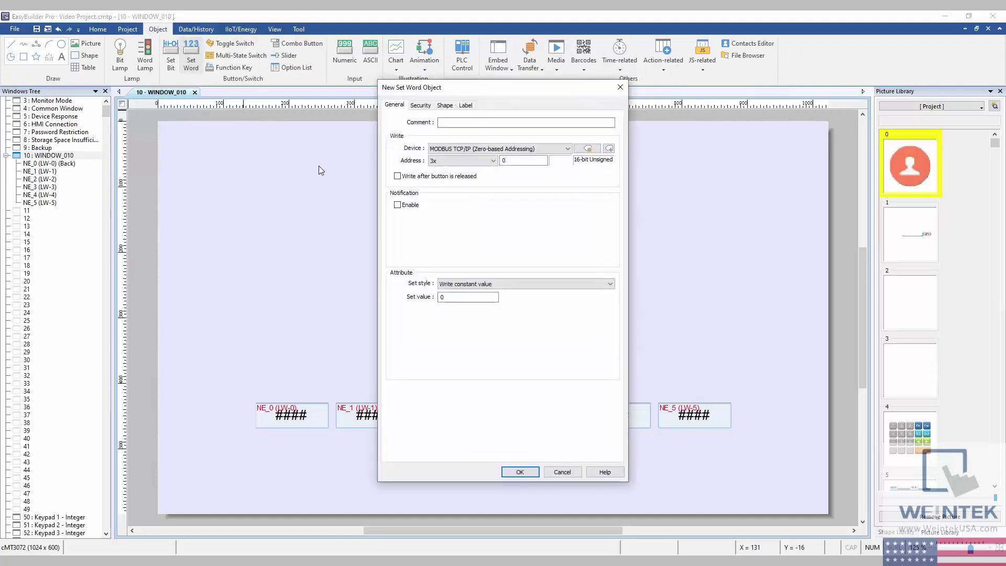
text(1)
click(461, 161)
click(472, 261)
text(100)
click(520, 471)
click(777, 416)
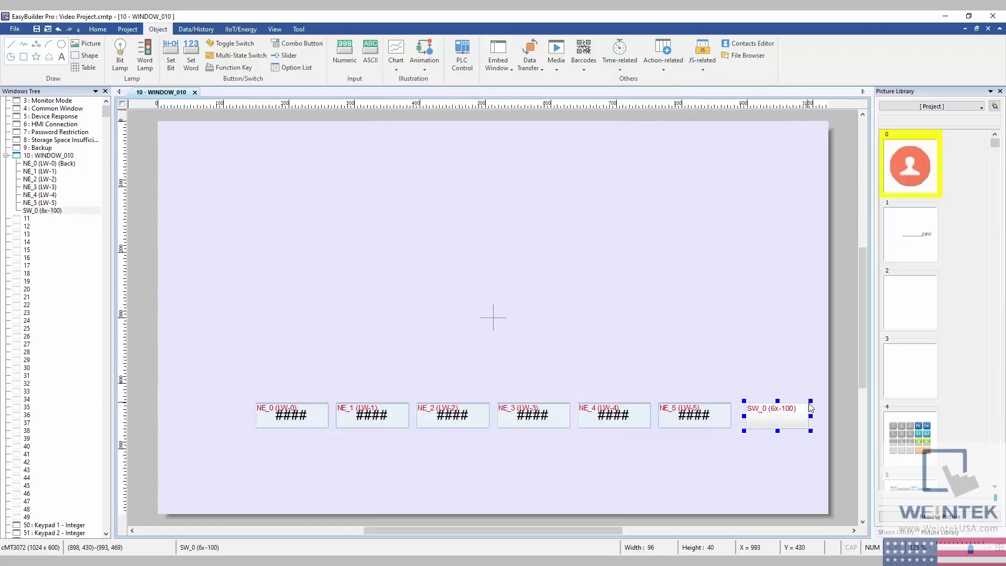
drag(811, 407, 799, 456)
- Label the 6x-100 button 'Send Value'
double_click(775, 435)
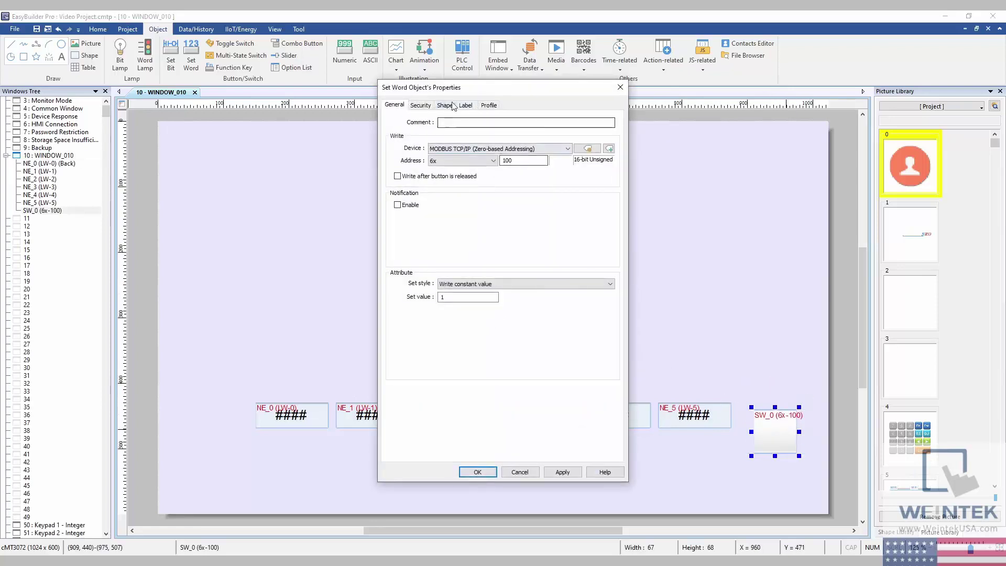
click(445, 106)
click(465, 105)
click(396, 137)
text(S)
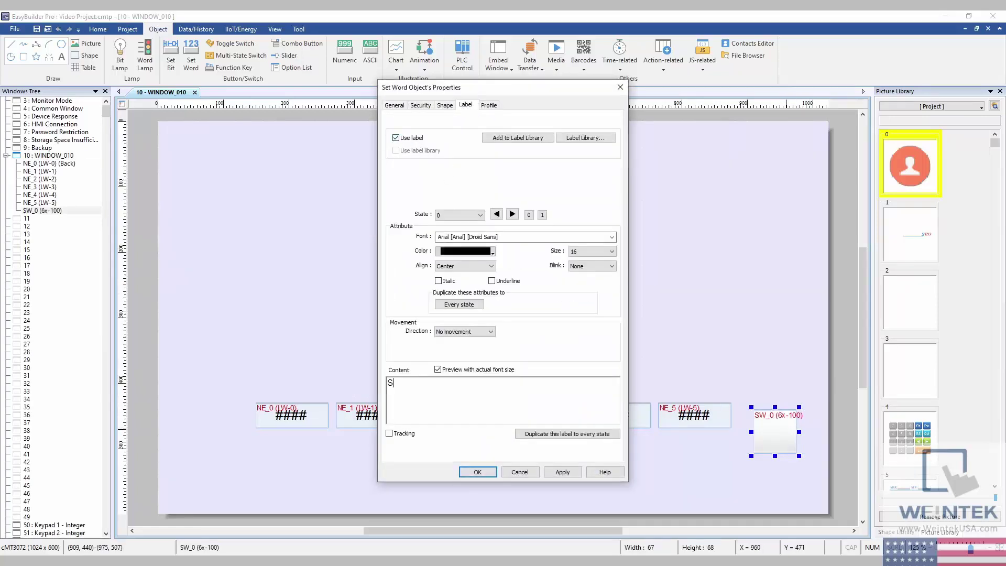
text(end Value)
click(478, 472)
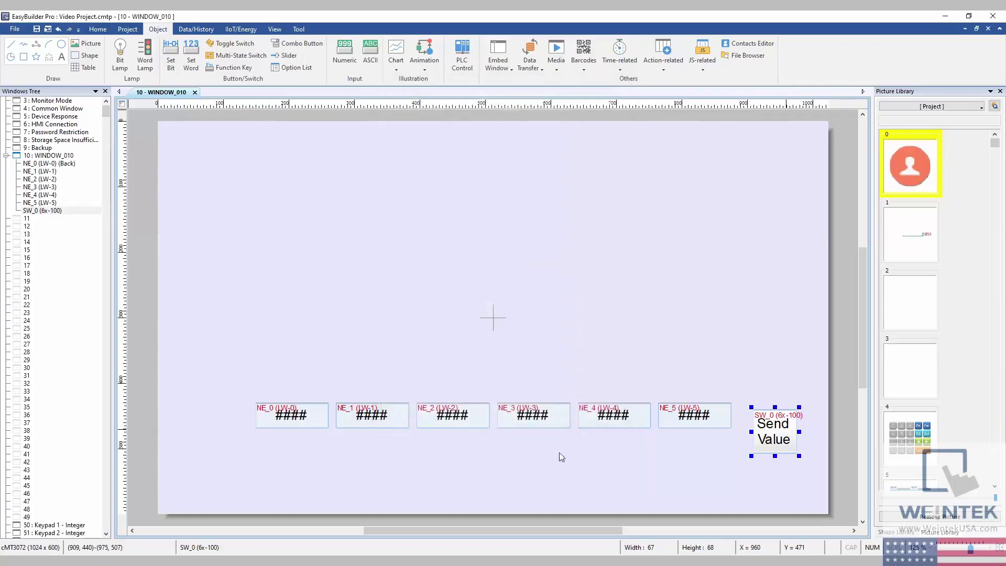
click(524, 447)
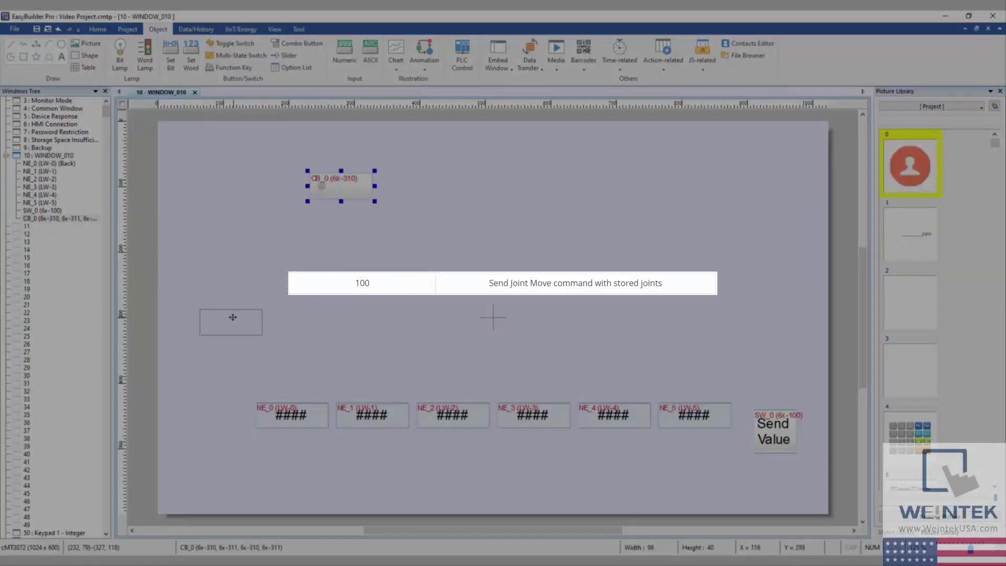
- Place combo button CB_0 left of the joint inputs and review its set-word actions
drag(233, 317, 227, 318)
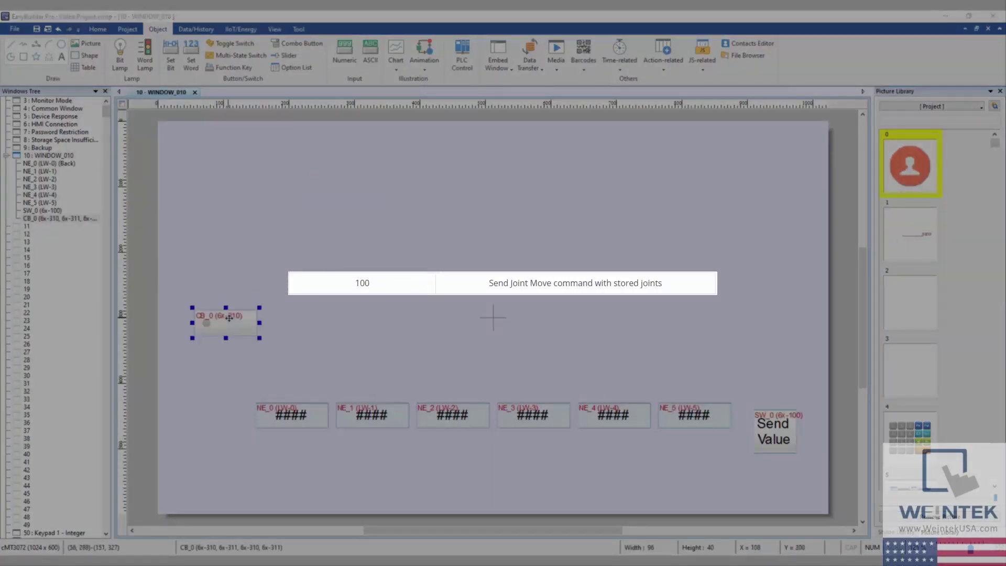
double_click(226, 323)
double_click(464, 239)
key(Return)
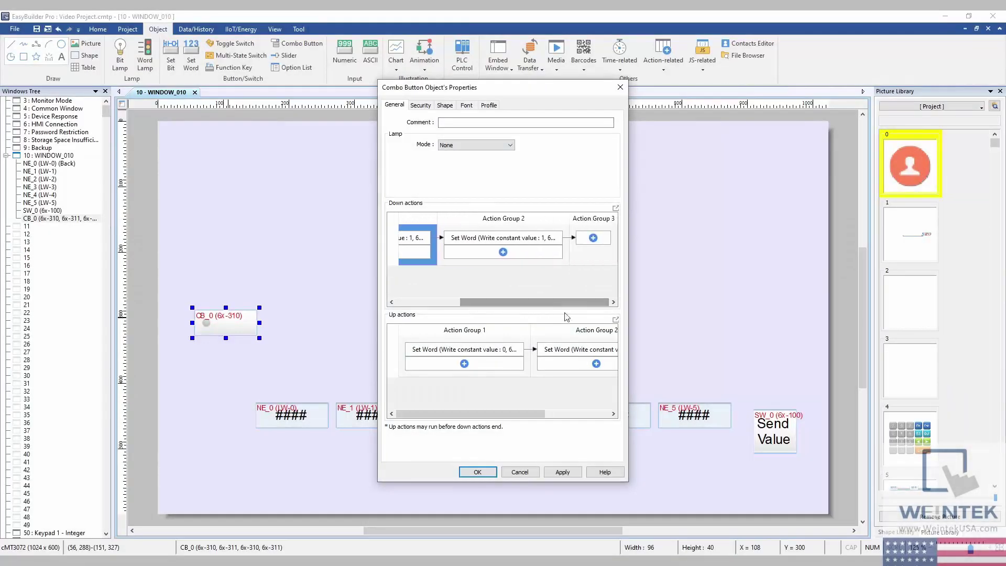
drag(472, 413, 536, 414)
click(478, 472)
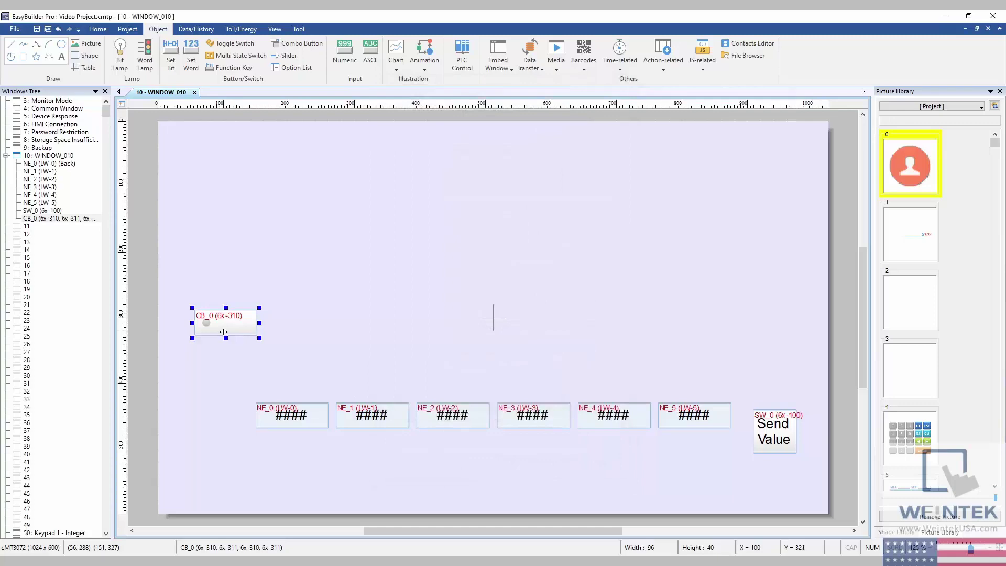
- Label the combo button 'Calibration'
double_click(223, 328)
click(445, 105)
click(466, 105)
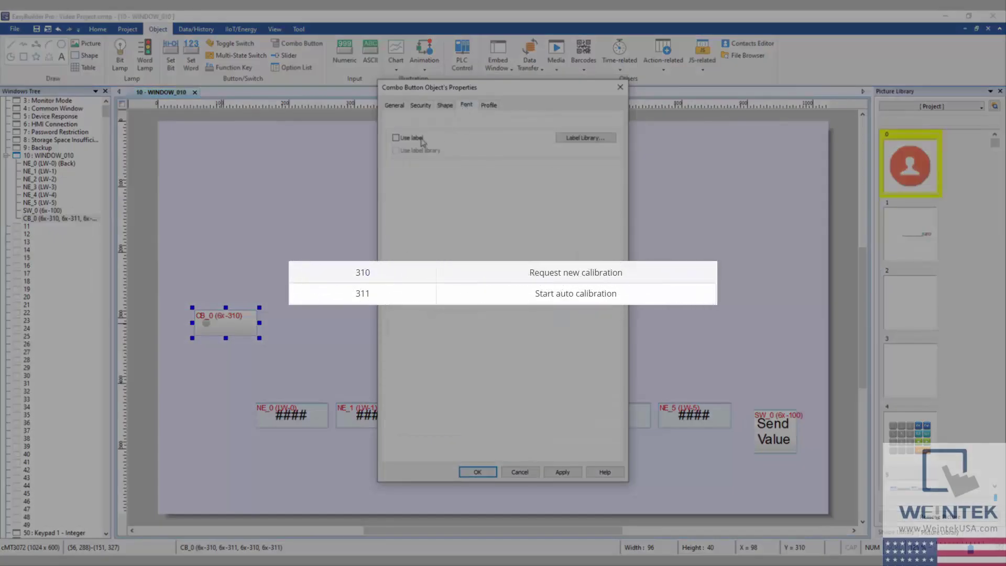
click(404, 139)
text(Calibration)
click(477, 471)
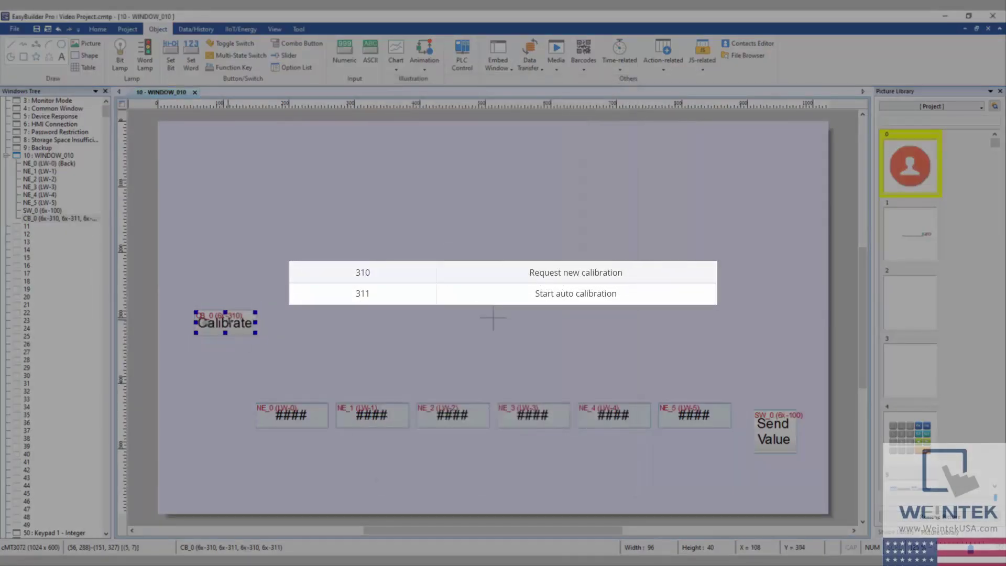
- Keep the Sleep set-word button SW_1 on 6x-300 below Calibrate and confirm its settings
key(ctrl+v)
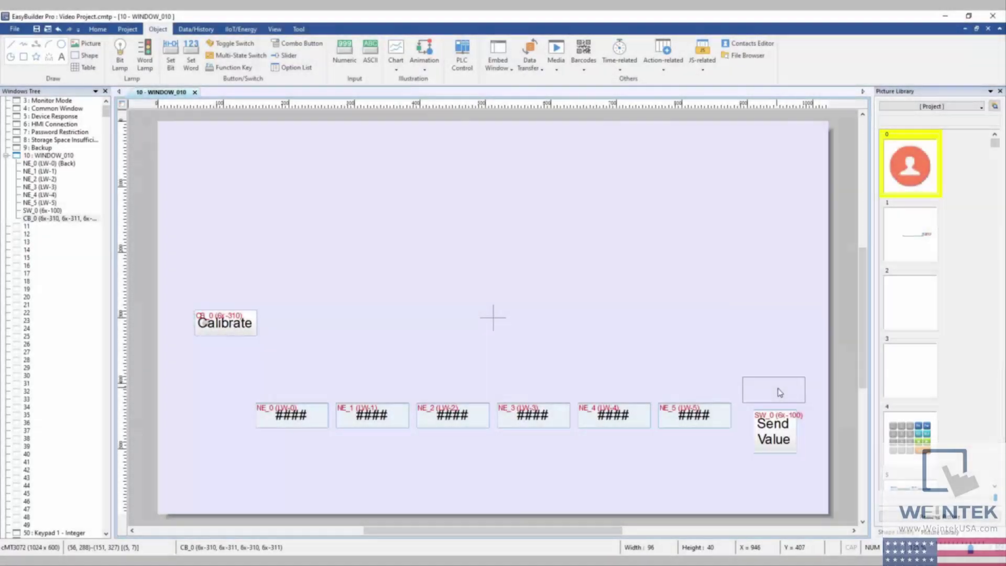
click(777, 389)
click(774, 332)
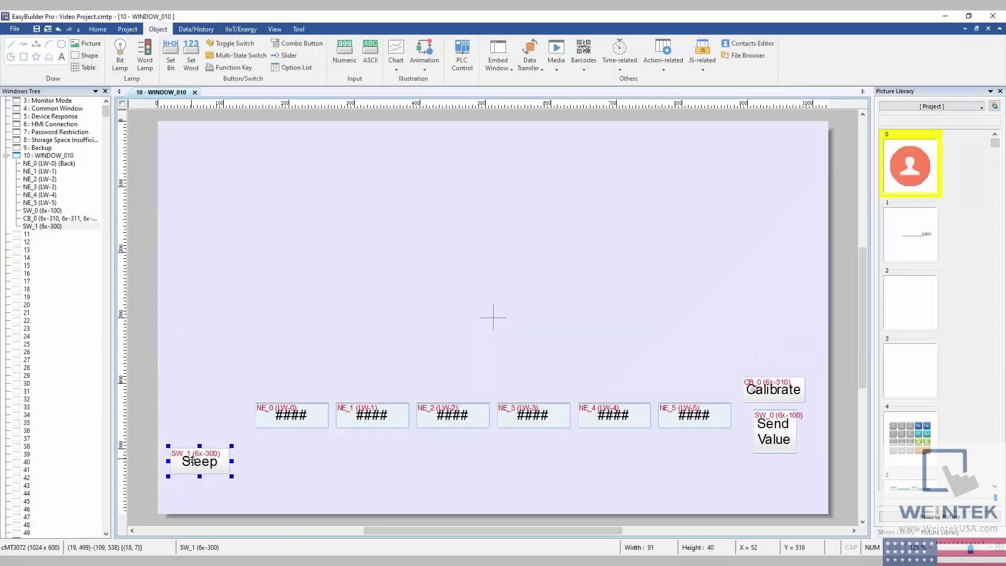
key(ctrl+z)
key(ctrl+z)
key(ctrl+z)
key(ctrl+z)
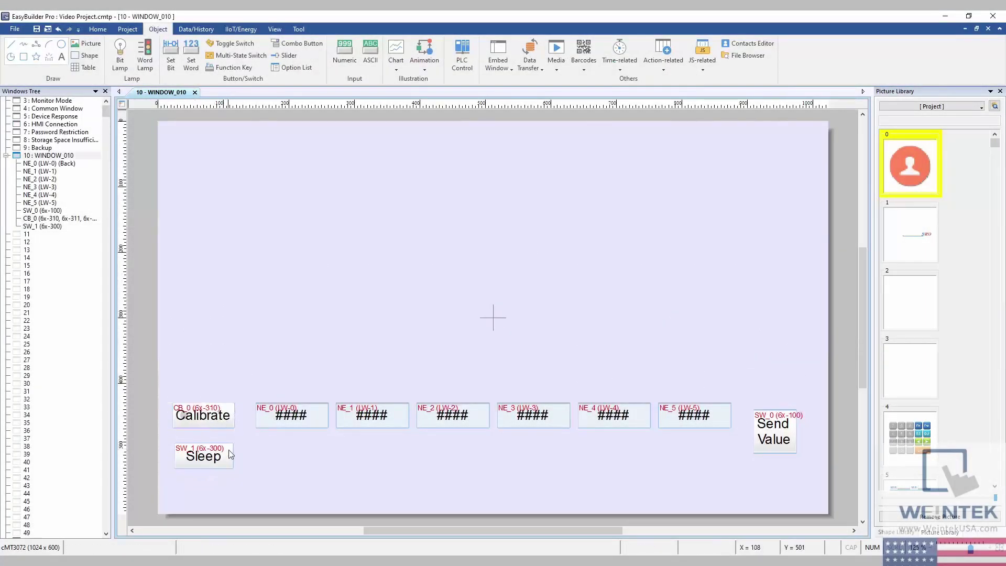
double_click(231, 454)
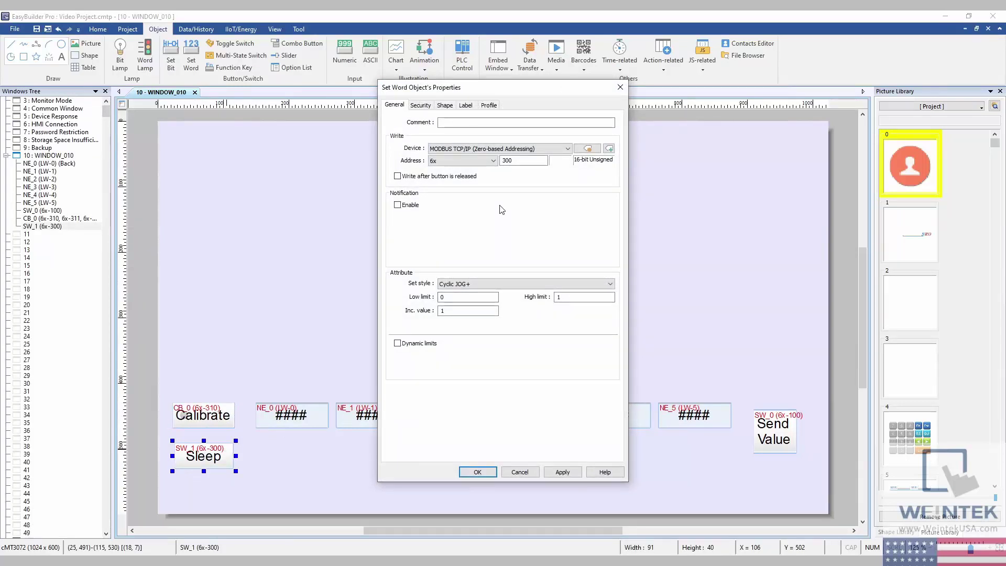
click(475, 471)
drag(741, 364, 292, 487)
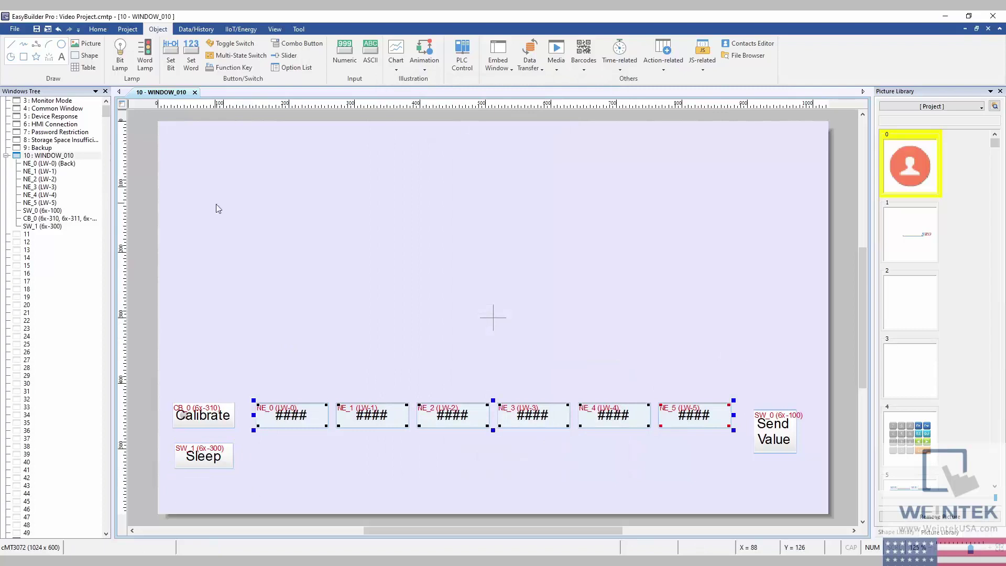
- Move the joint input row higher and align Send Value with the row's middle
click(91, 26)
drag(529, 414, 529, 318)
drag(653, 298, 803, 458)
click(391, 46)
click(523, 175)
- Make Calibrate as wide as Sleep and give it a framed shape instead of a picture
drag(165, 490, 240, 259)
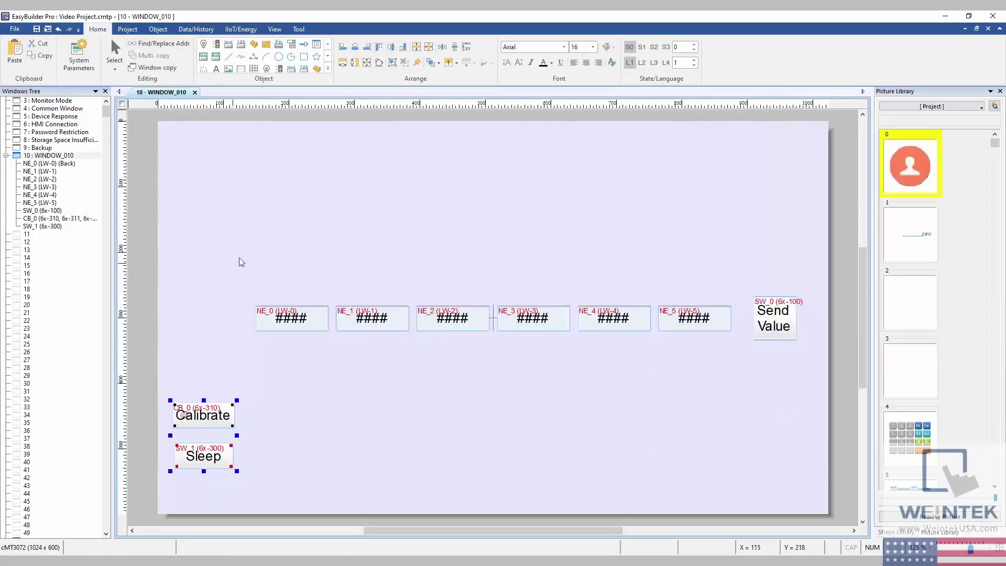
click(449, 64)
click(187, 414)
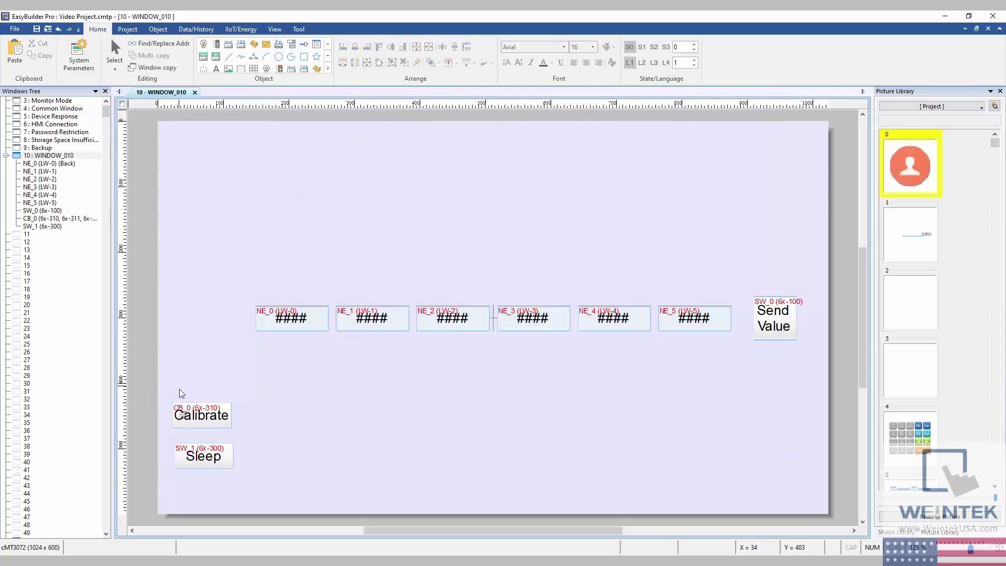
double_click(188, 414)
click(445, 105)
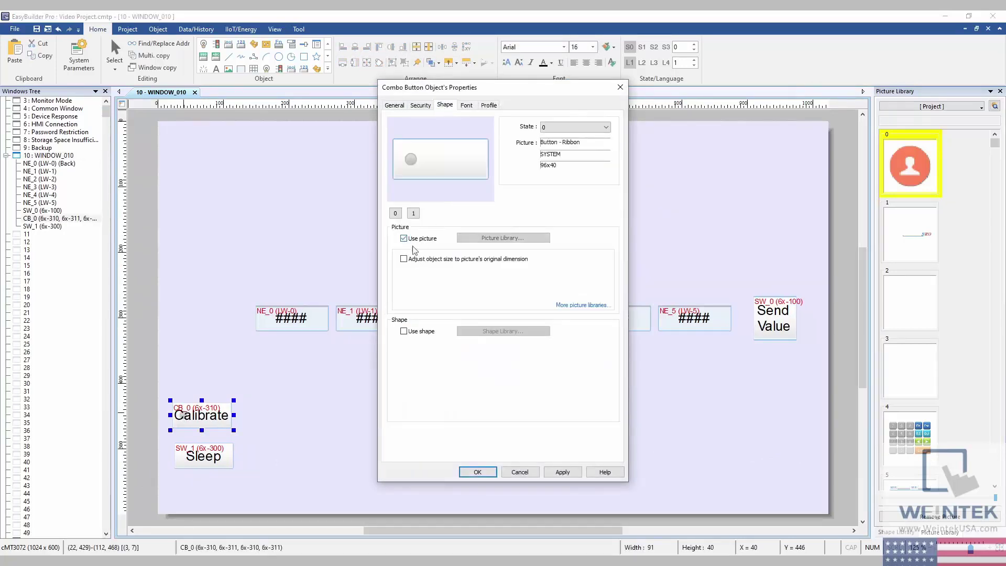
click(403, 331)
click(404, 238)
click(477, 472)
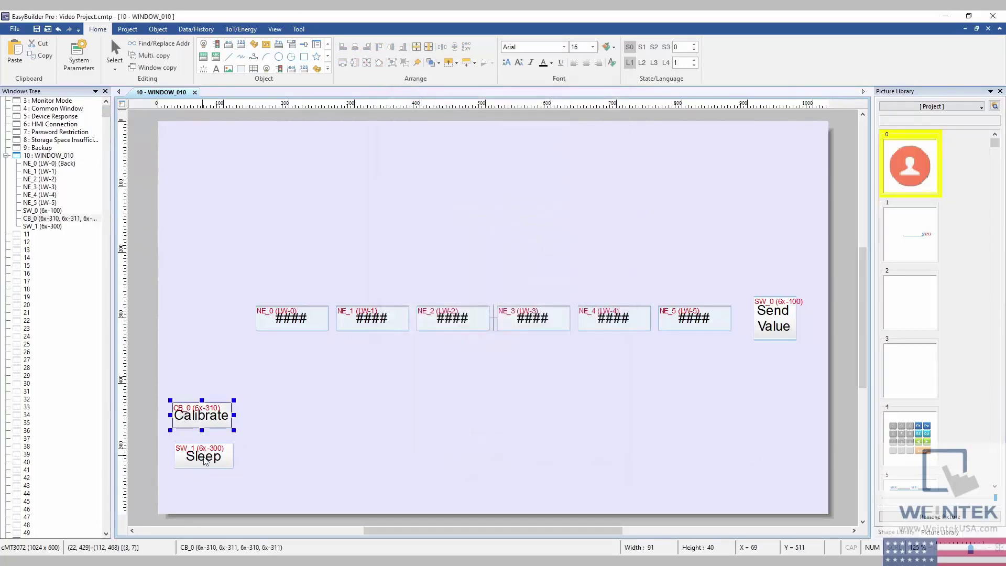
- Give the Sleep button a plain framed shape instead of a picture
click(201, 456)
double_click(202, 456)
click(445, 105)
click(404, 331)
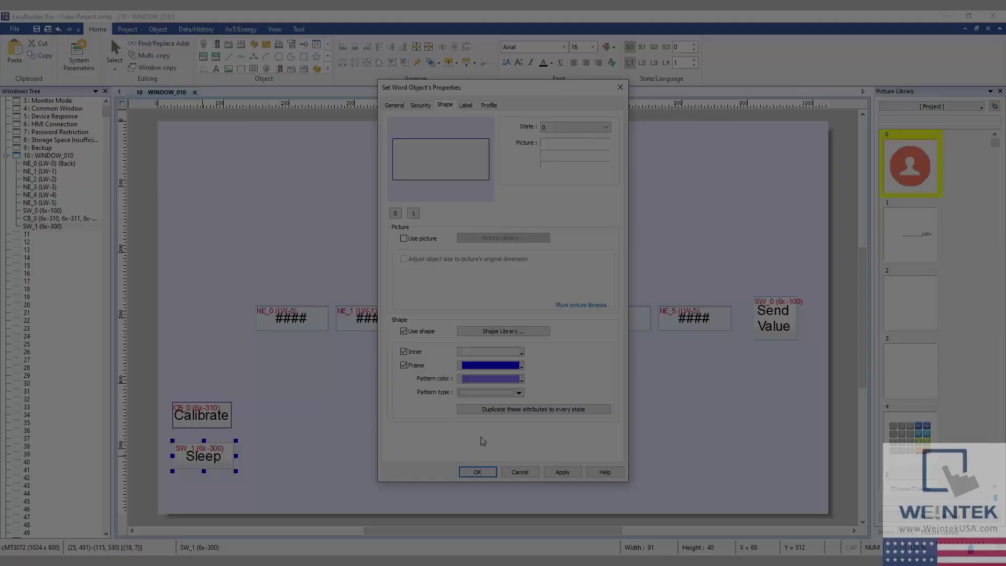